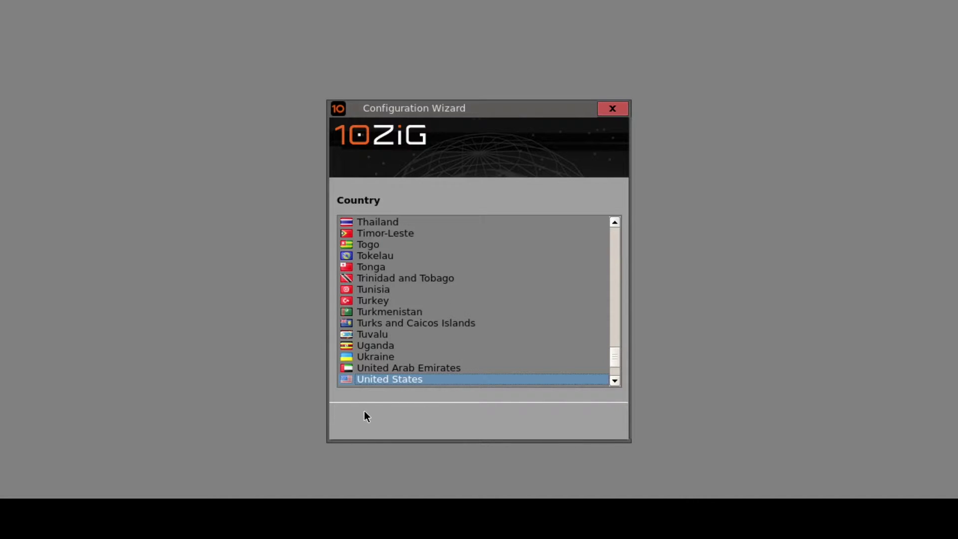
Step: Pick United States as the country, then America/Phoenix as the time zone
double_click(366, 379)
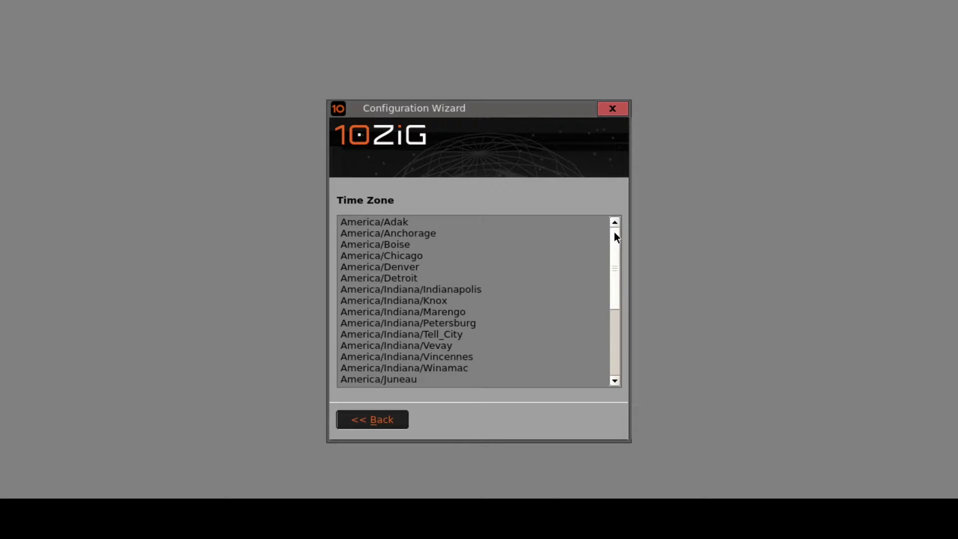
left_click_drag(614, 234, 608, 319)
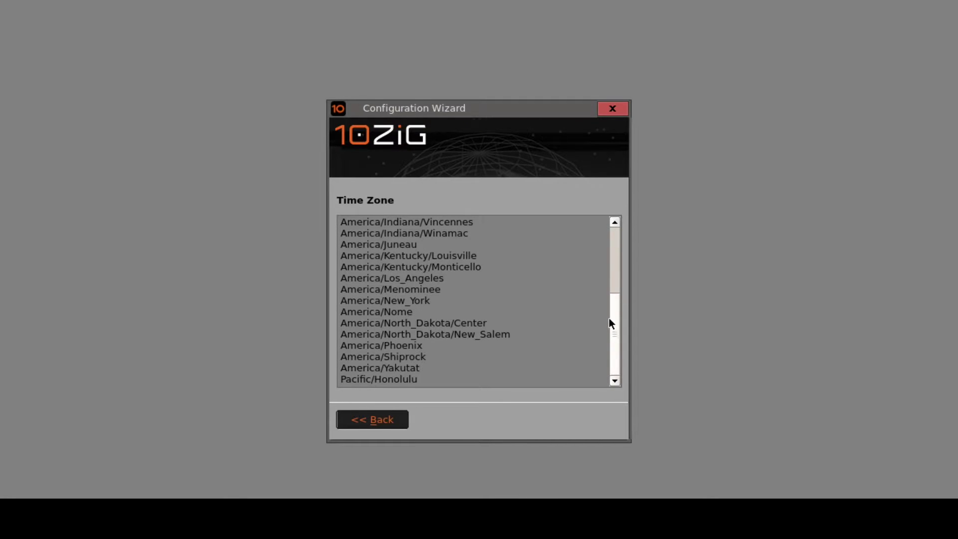
left_click(393, 349)
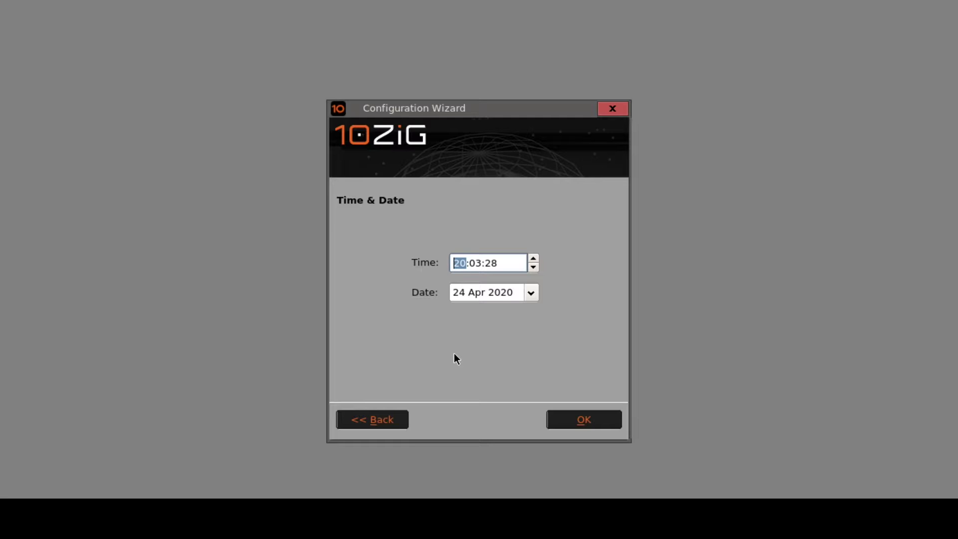
Step: Change the clock hour to 15 so it reads 15:03:28, and finish the setup wizard
type("15")
left_click(562, 421)
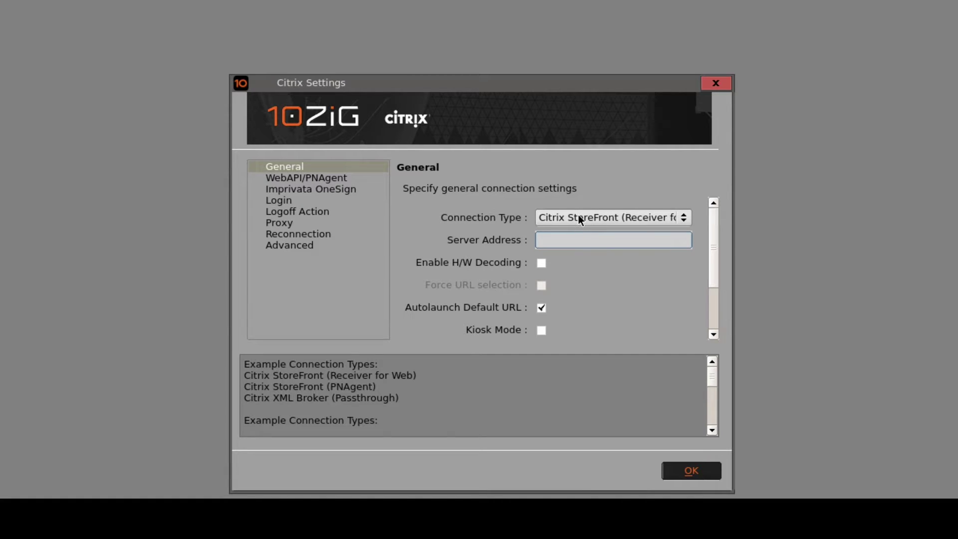
left_click(579, 216)
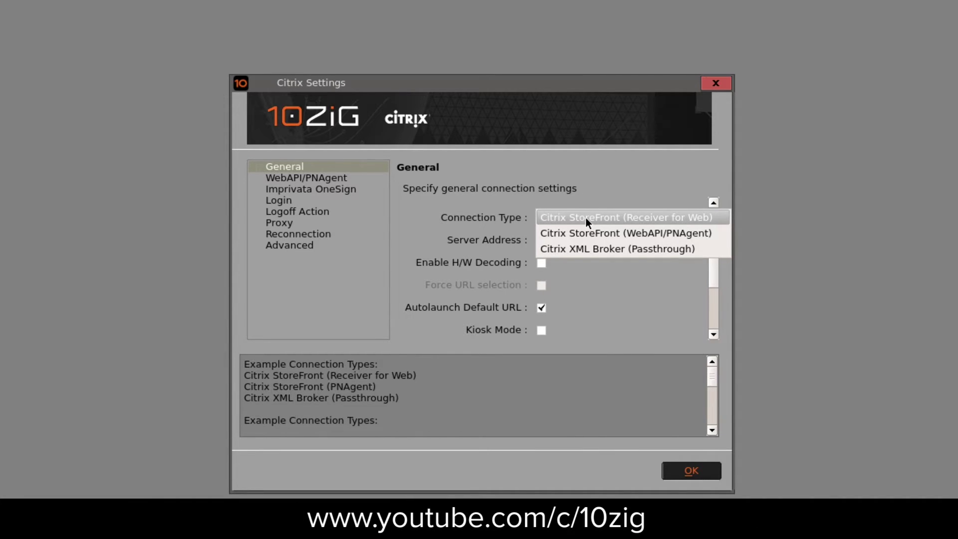
left_click(585, 217)
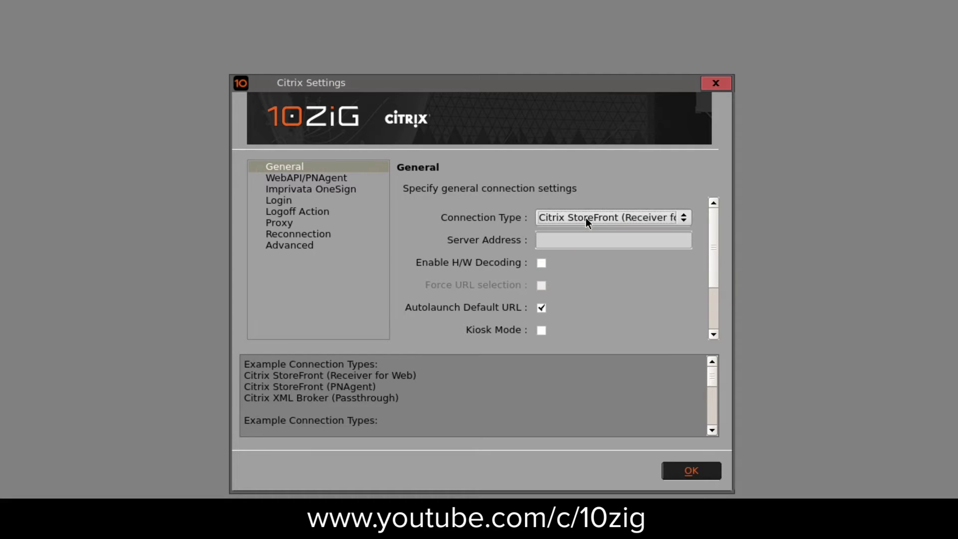
left_click(539, 241)
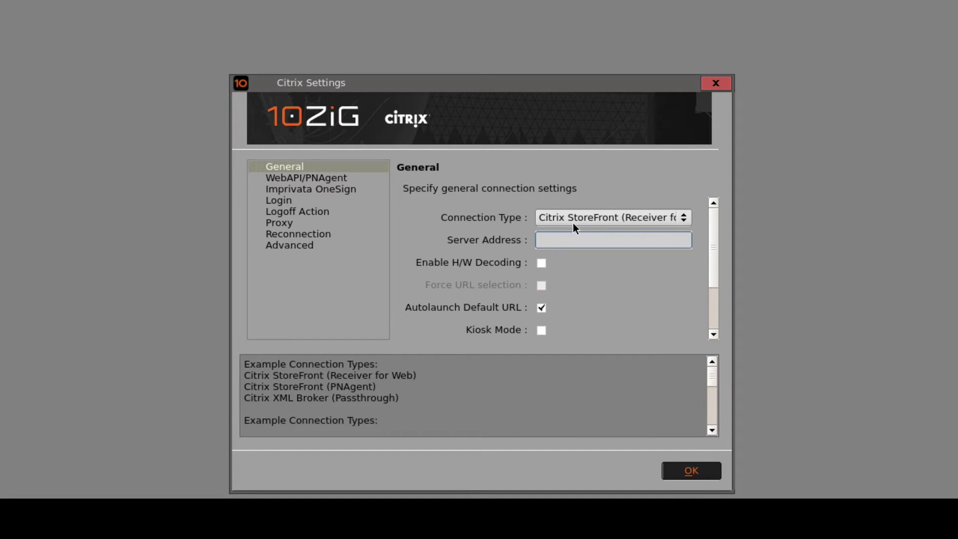
type("https://10zig-citrixwi.b")
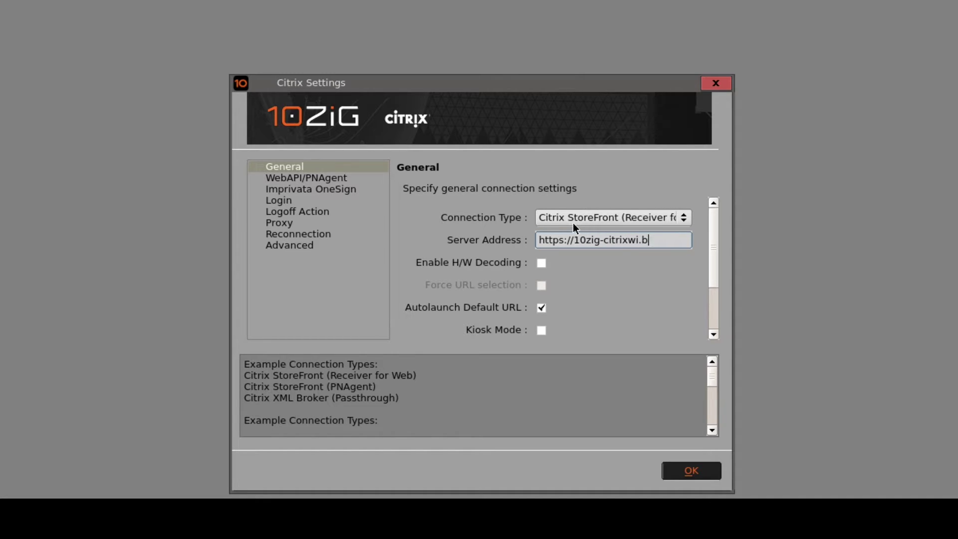
type("osanova.net")
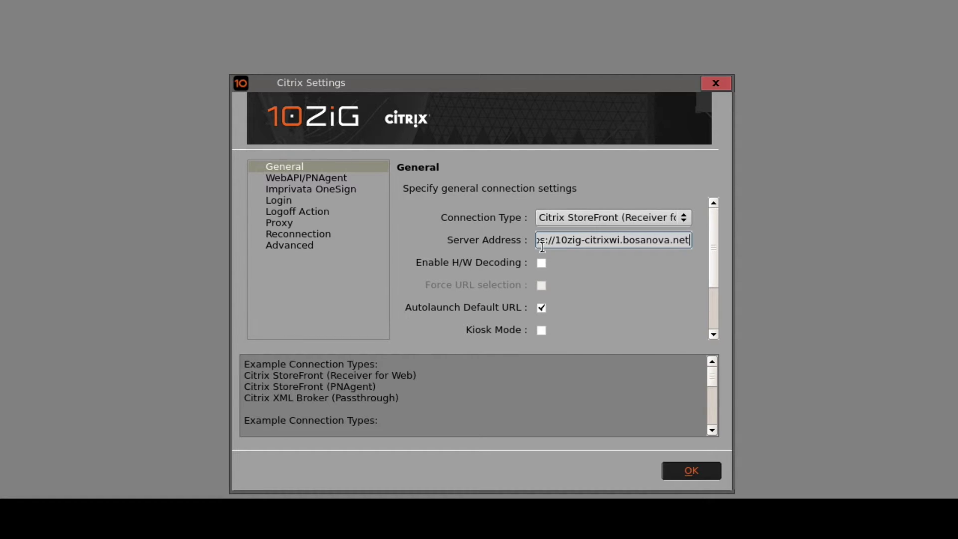
left_click_drag(595, 239, 457, 238)
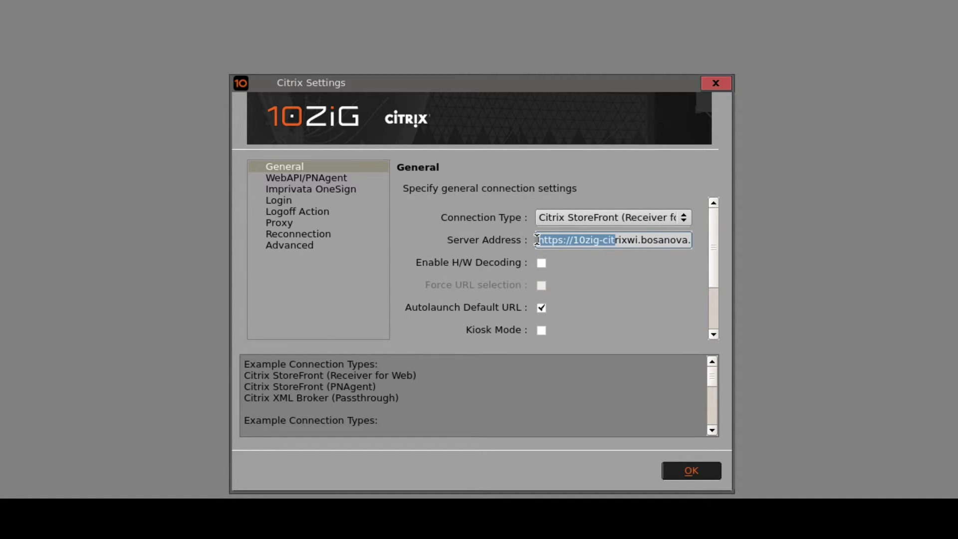
left_click_drag(539, 240, 819, 246)
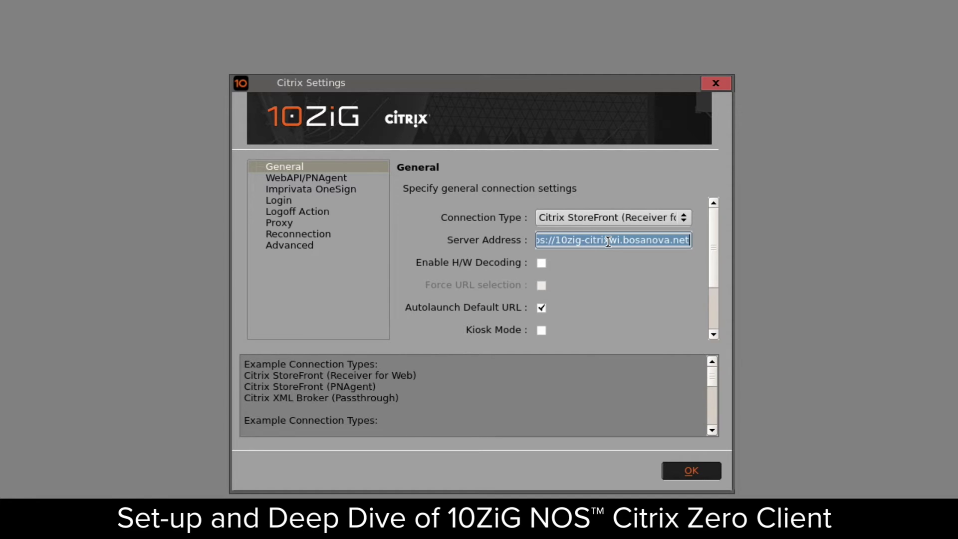
Step: Save the Citrix settings, then quit the StoreFront logon page back to Citrix Authentication
left_click(664, 467)
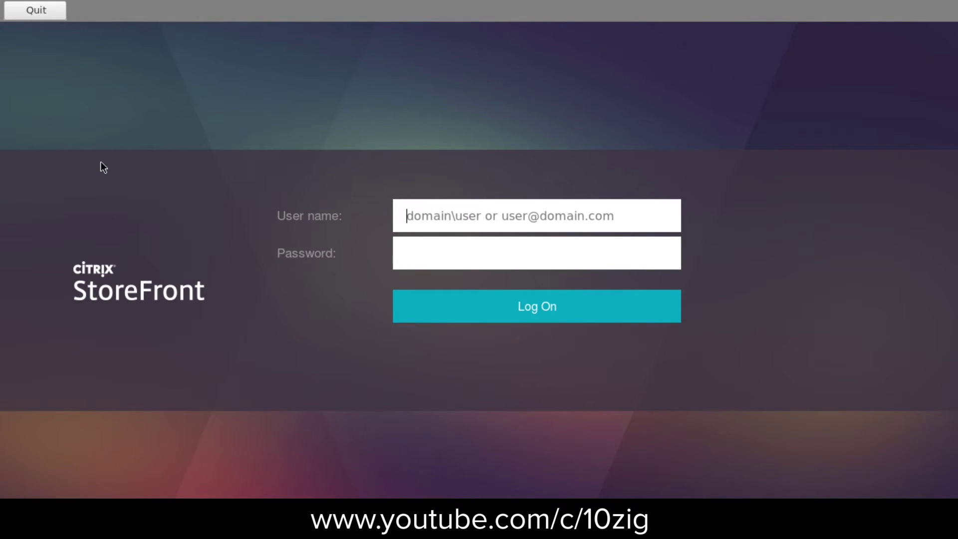
left_click(29, 10)
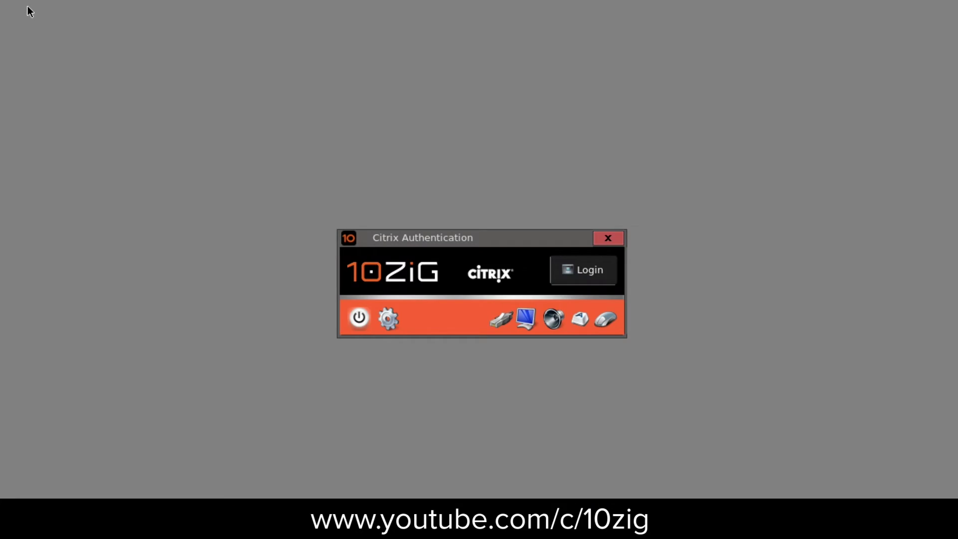
left_click(391, 322)
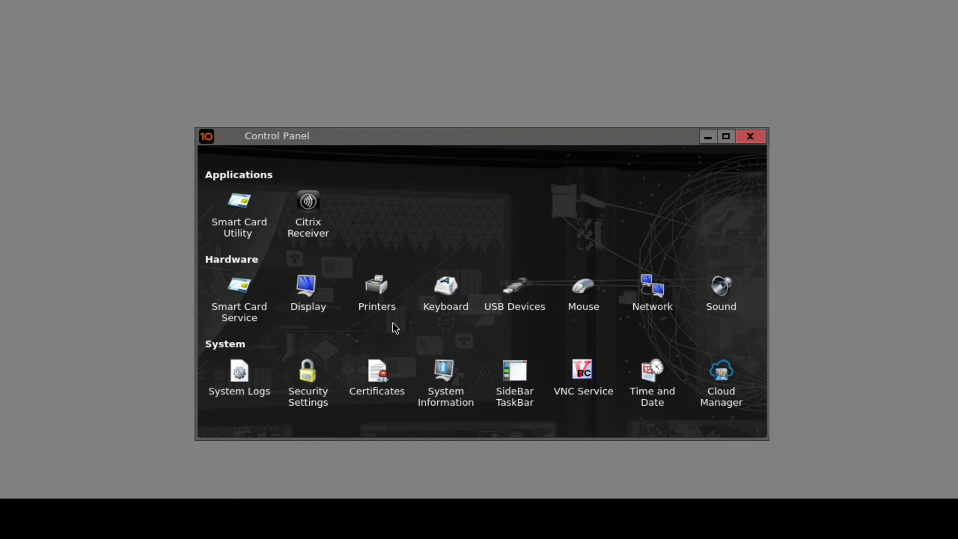
left_click(444, 296)
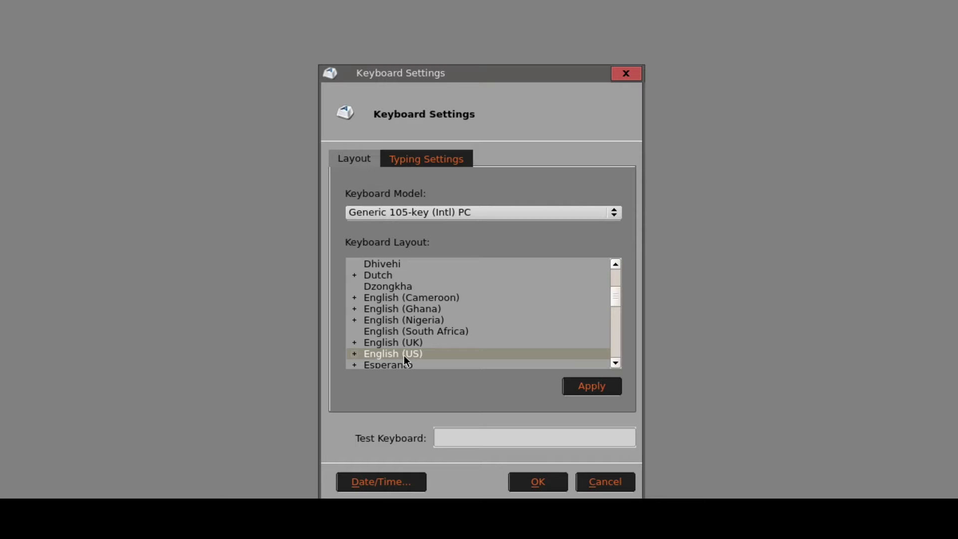
left_click(550, 484)
left_click(637, 382)
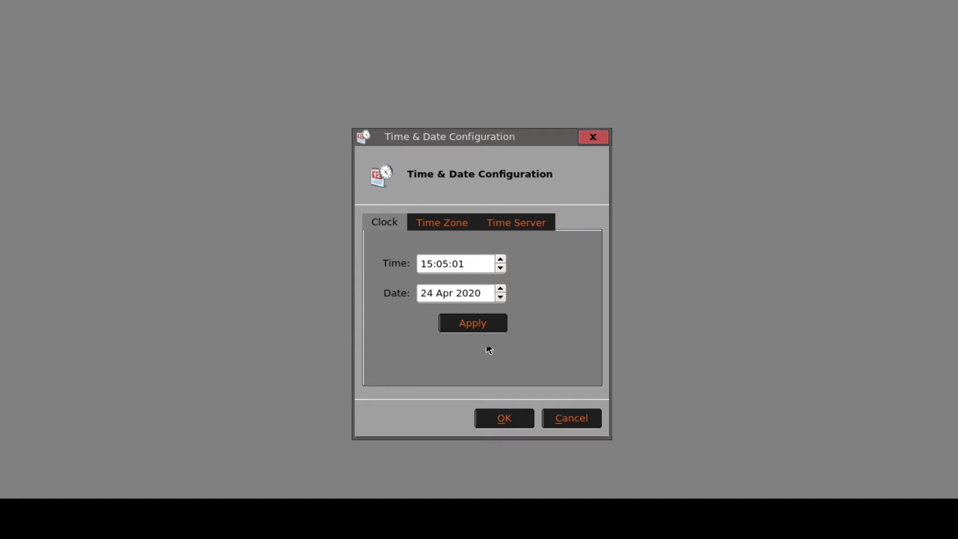
left_click(443, 225)
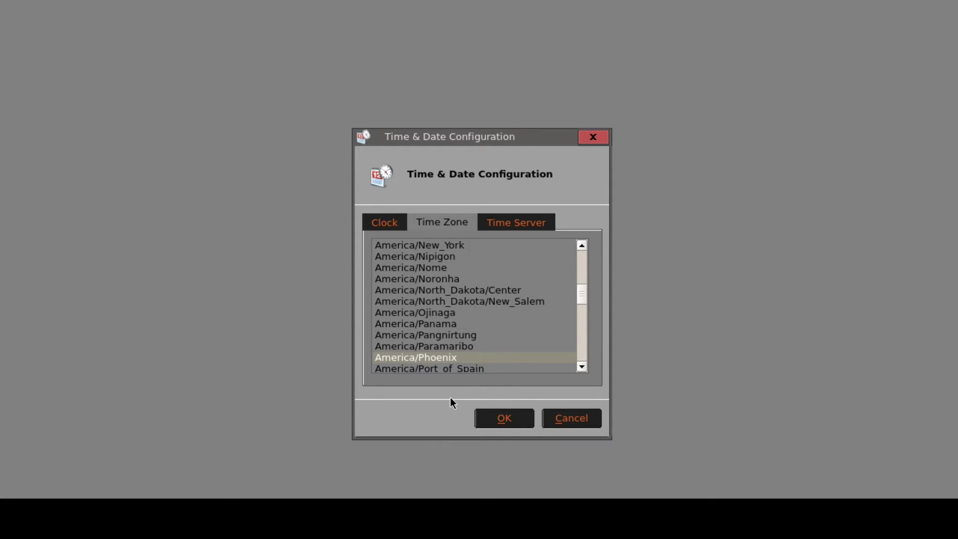
left_click(394, 227)
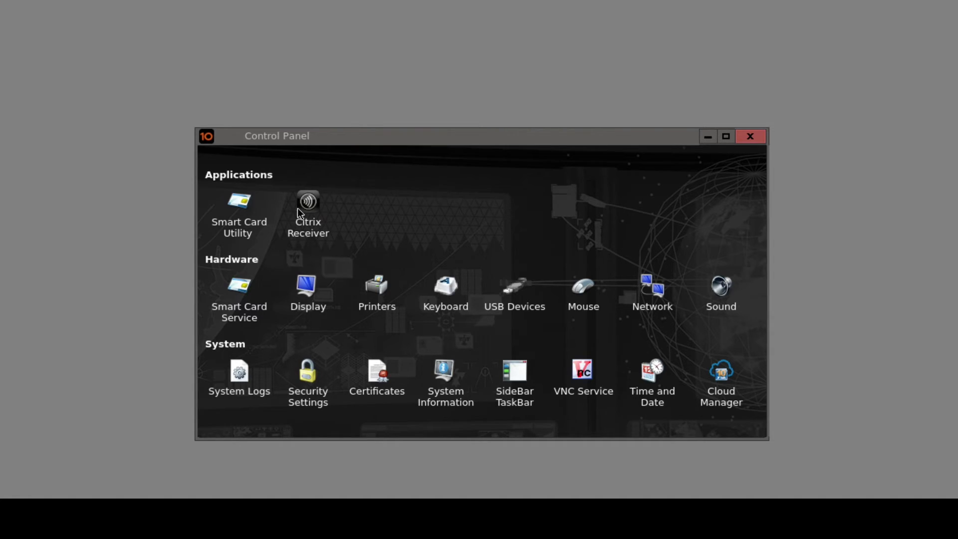
double_click(297, 207)
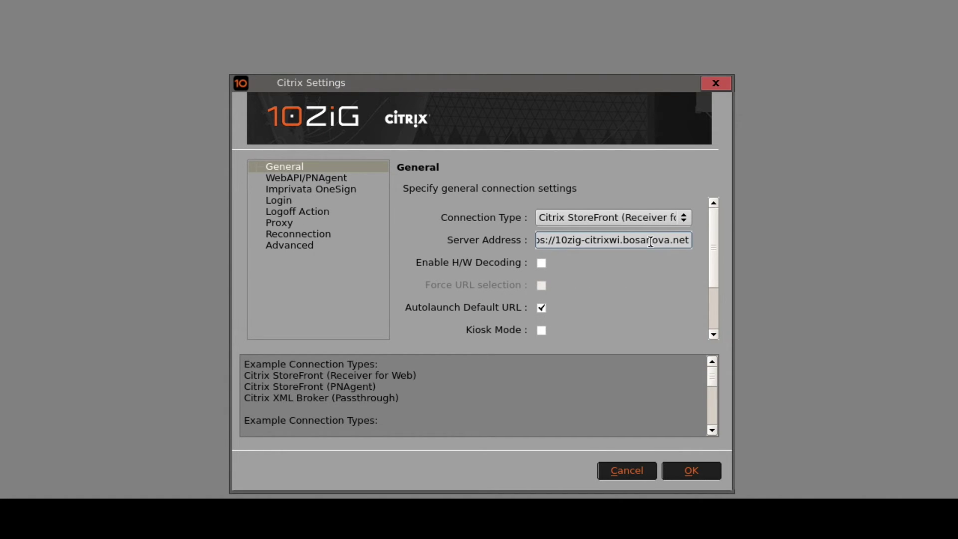
left_click_drag(667, 240, 428, 229)
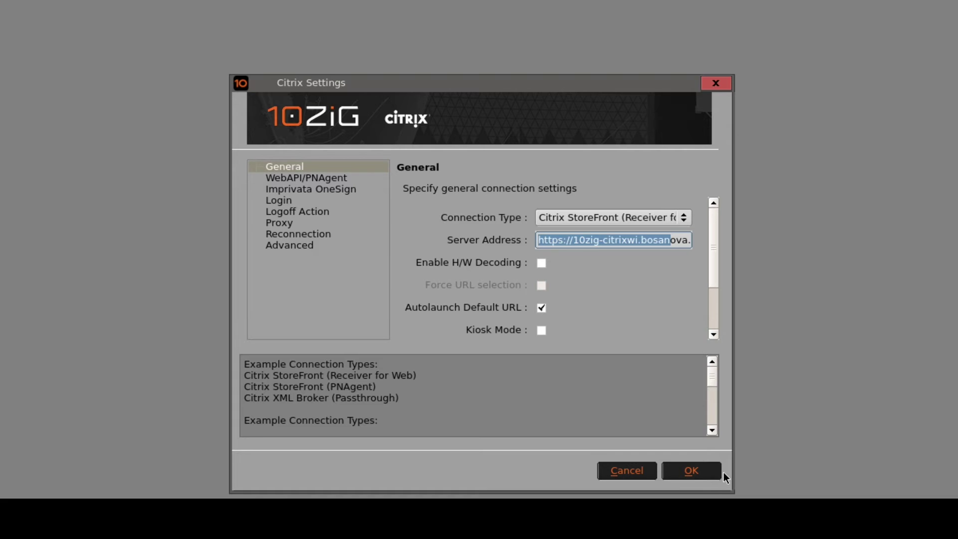
left_click(706, 473)
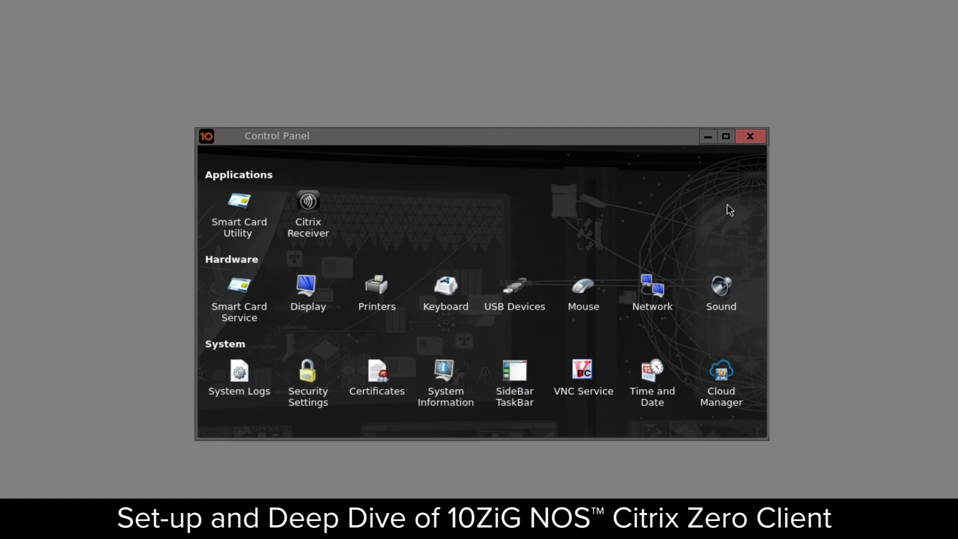
Step: Close the control panel and enter the user name and password on the StoreFront login
left_click(747, 137)
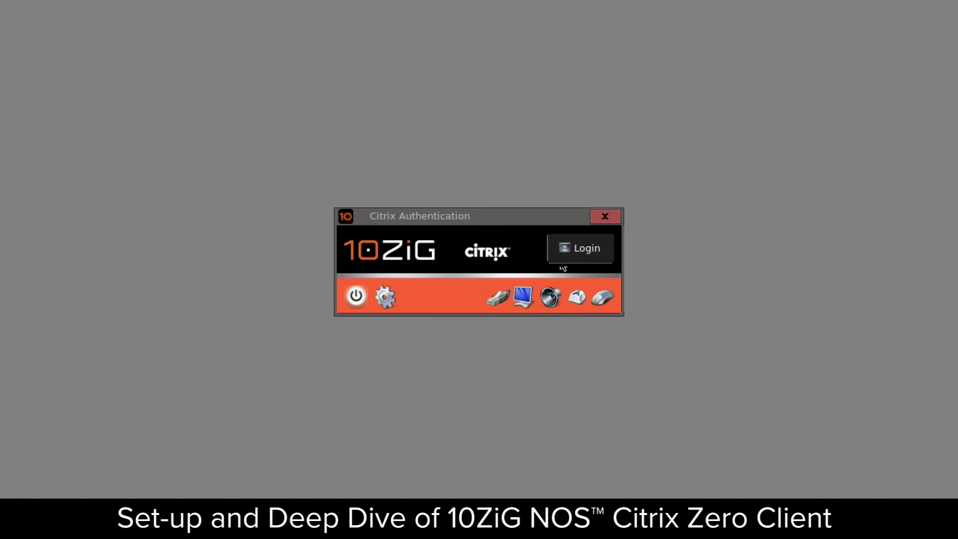
left_click(562, 250)
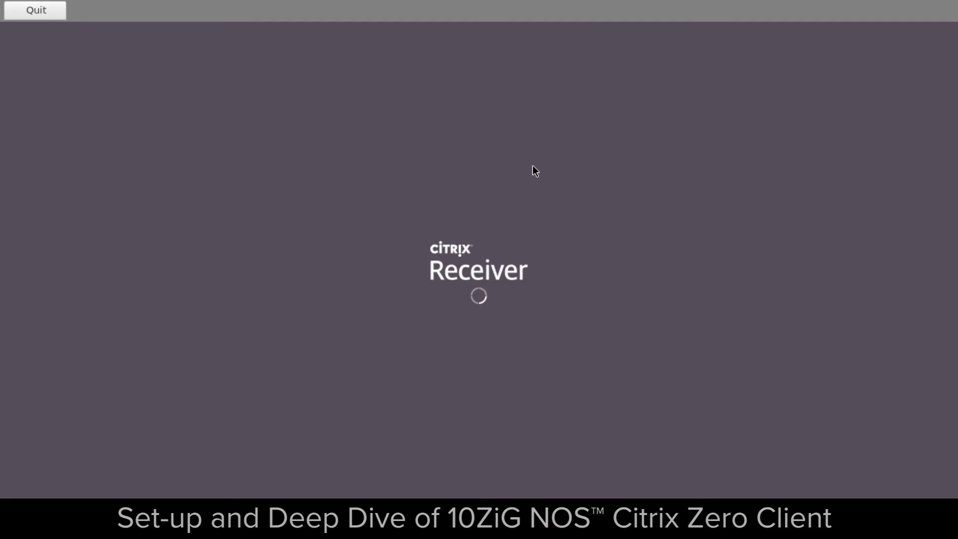
type("bosano")
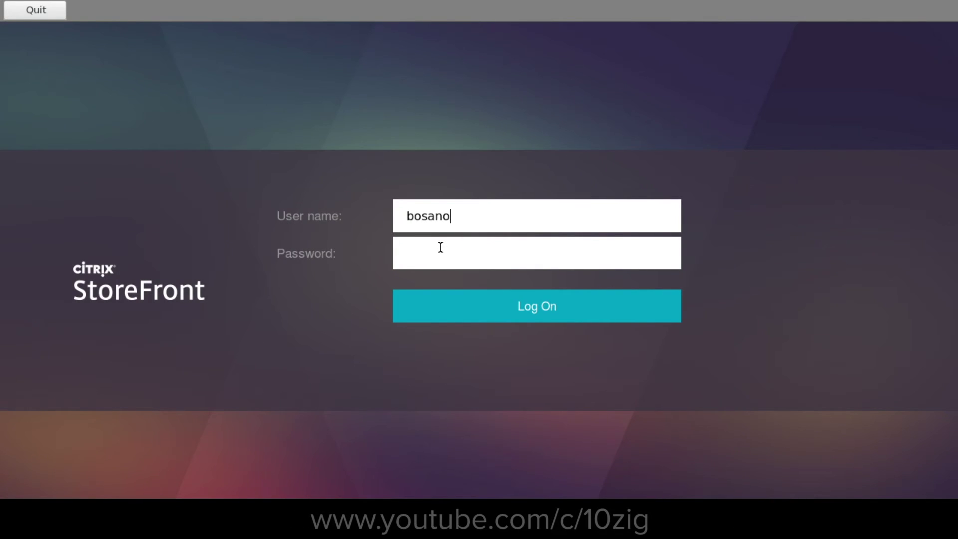
type("va<keving")
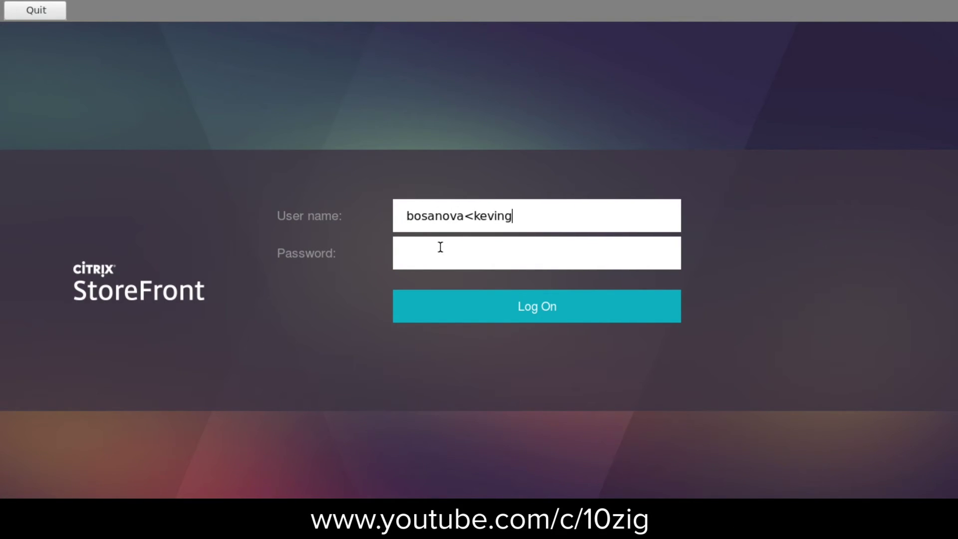
key("Tab")
type("**********")
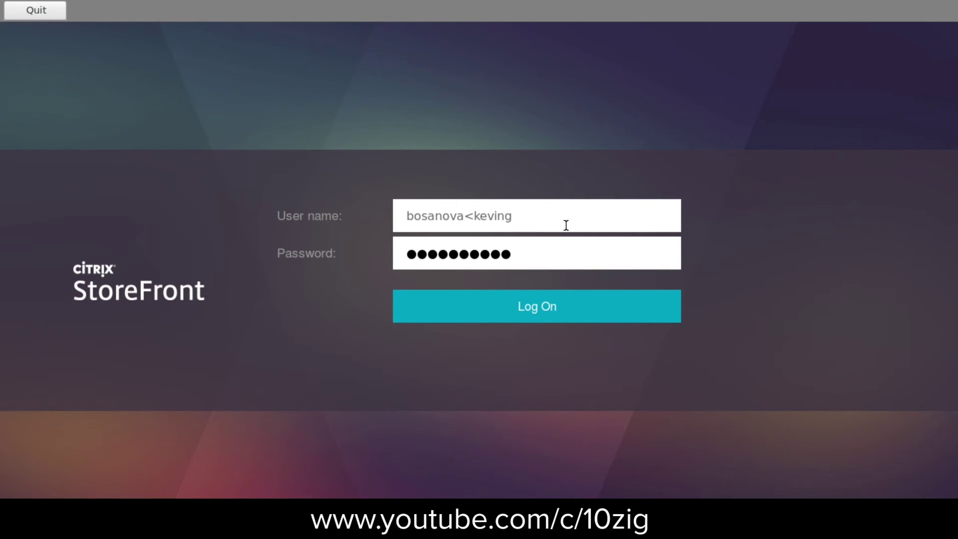
Step: Remove the stray characters from the user name and submit the login
left_click(473, 216)
key("BackSpace")
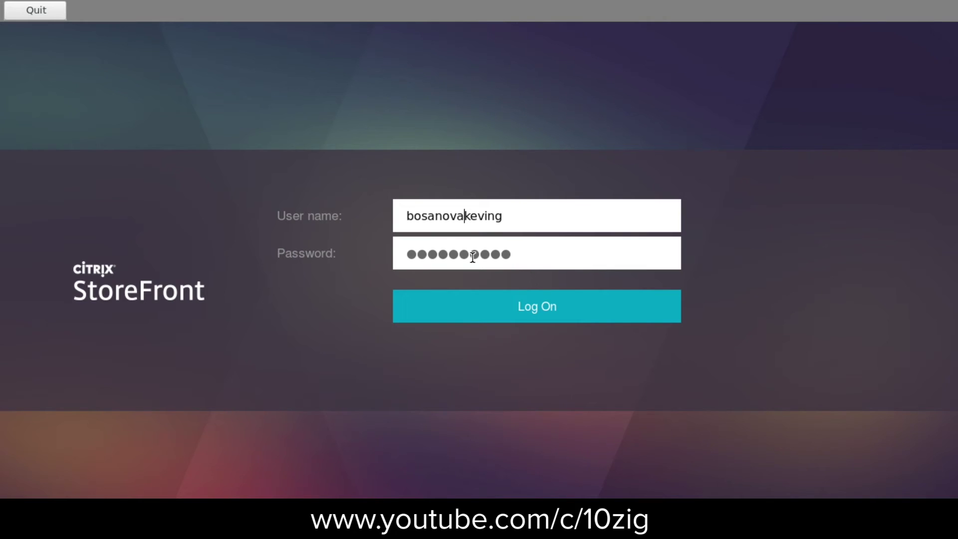
key("BackSpace")
key("BackSpace")
key("BackSpace")
key("BackSpace")
key("BackSpace")
key("BackSpace")
key("BackSpace")
key("BackSpace")
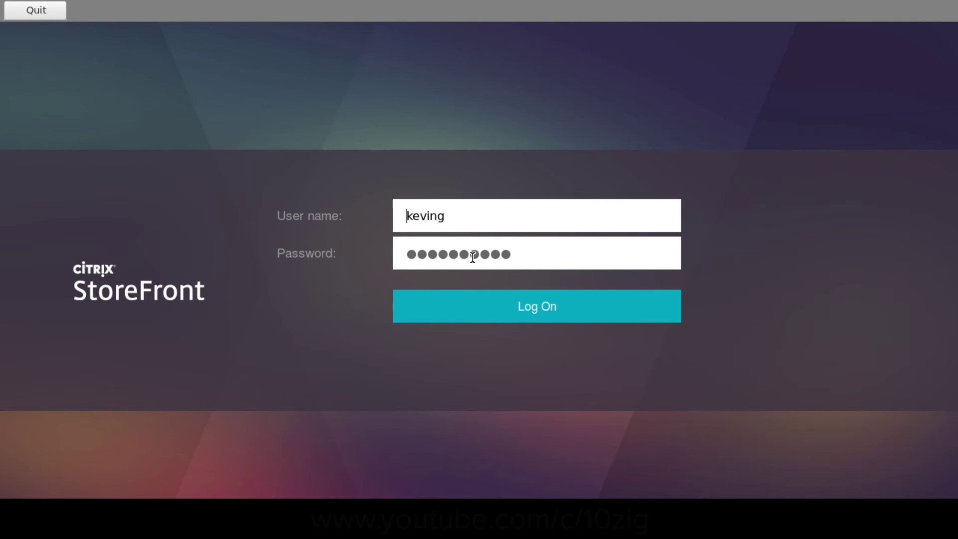
key("Return")
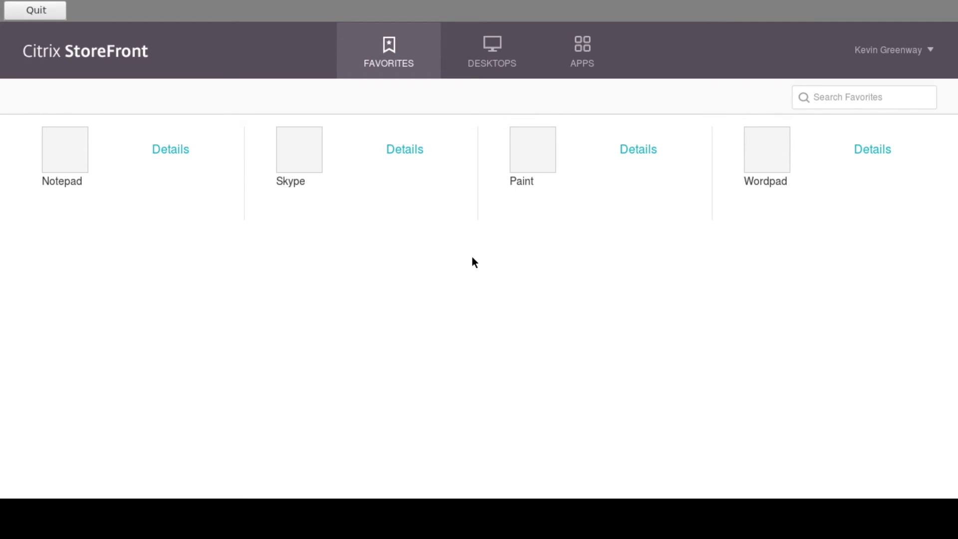
Step: Show the eight available desktops and launch Server 2012 R2 712
left_click(517, 59)
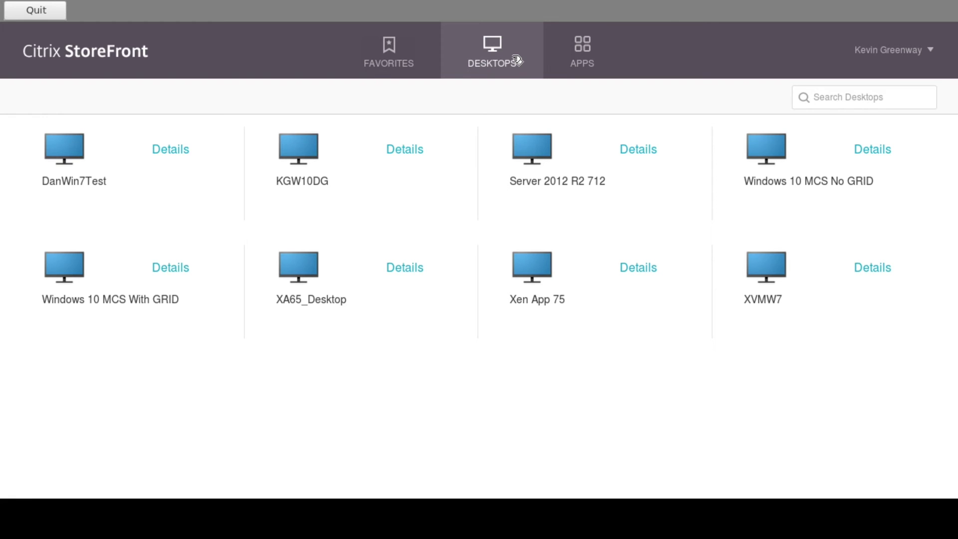
left_click(533, 146)
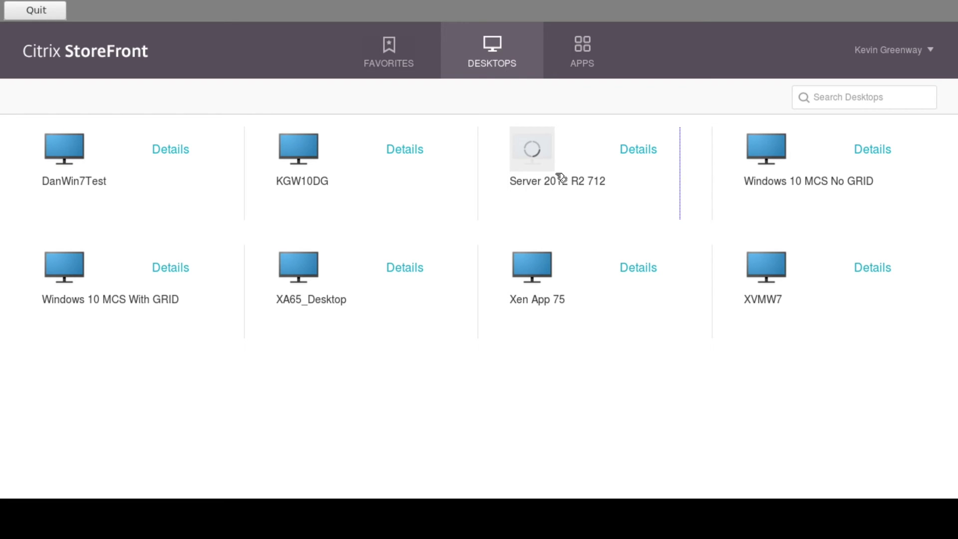